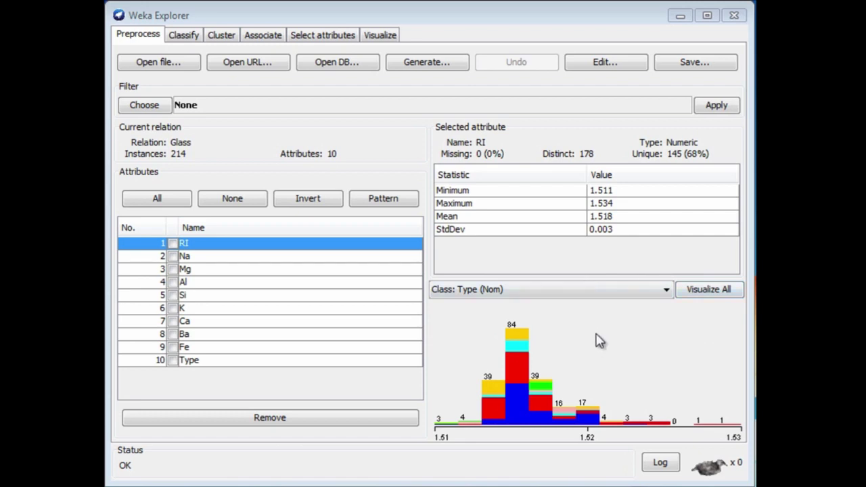
- On the Classify tab, replace ZeroR with J48 (-C 0.25 -M 2) from the trees group
left_click(184, 40)
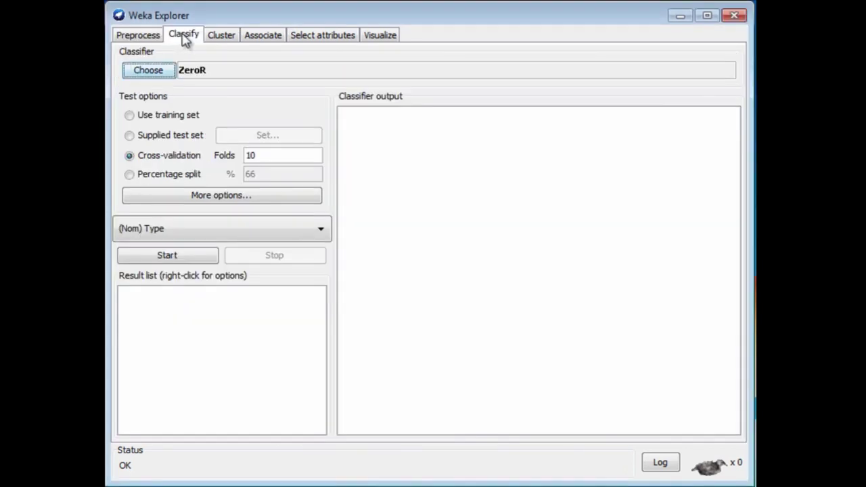
left_click(155, 71)
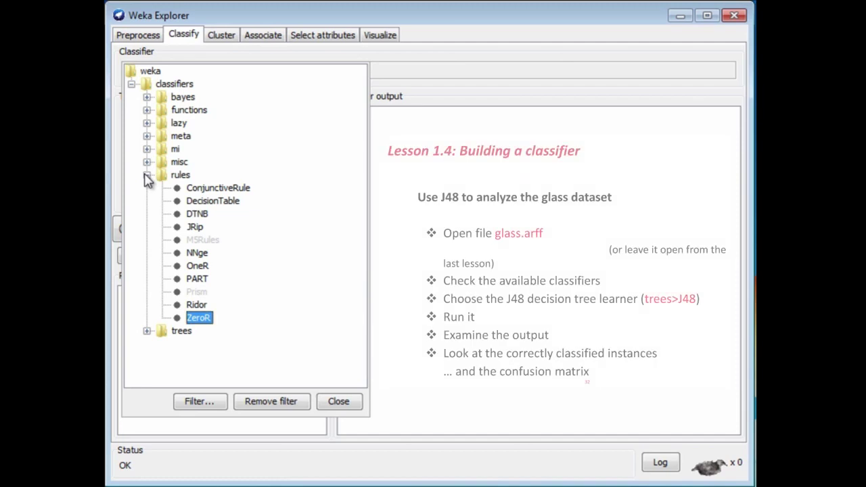
left_click(146, 177)
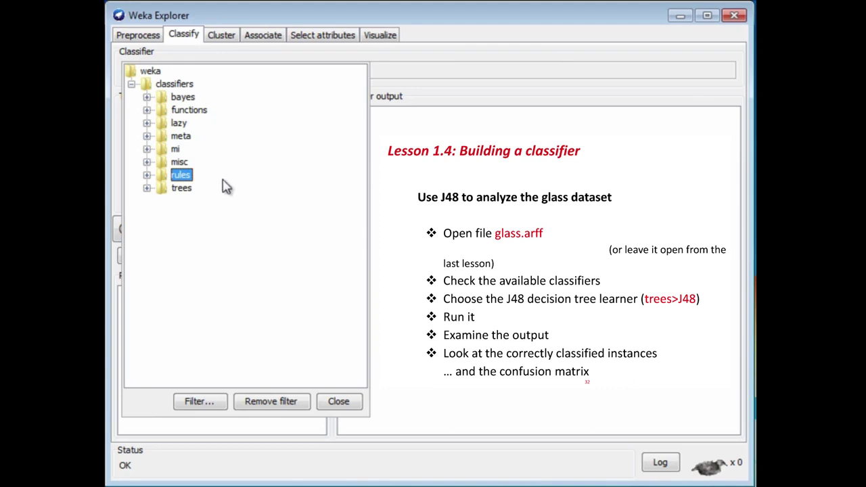
left_click(147, 188)
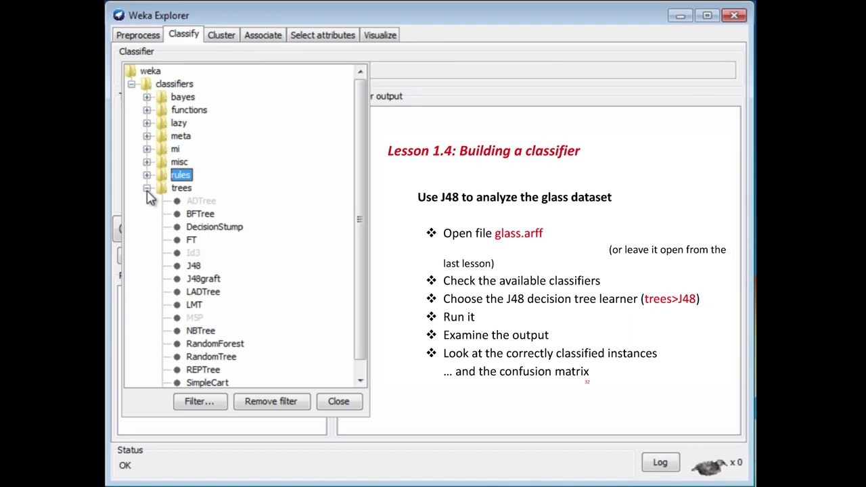
left_click(193, 266)
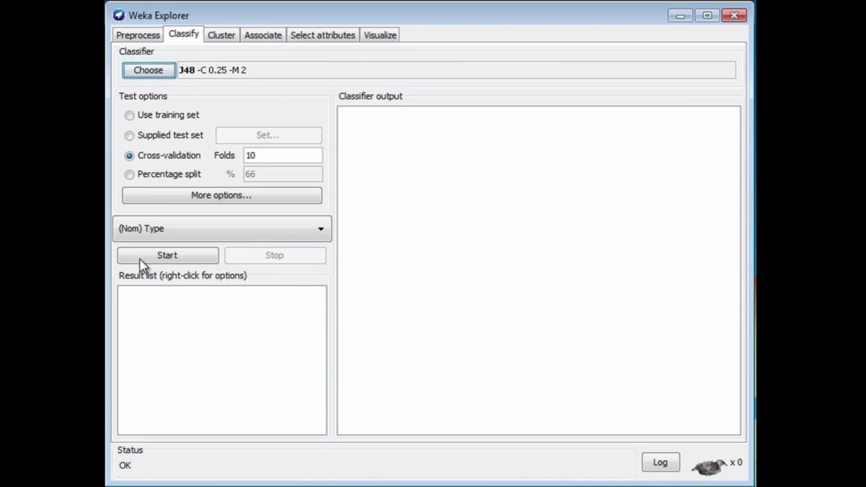
- Run J48 with 10-fold cross-validation and review the output: 30 leaves, size 59, 66.8224% correct
left_click(174, 258)
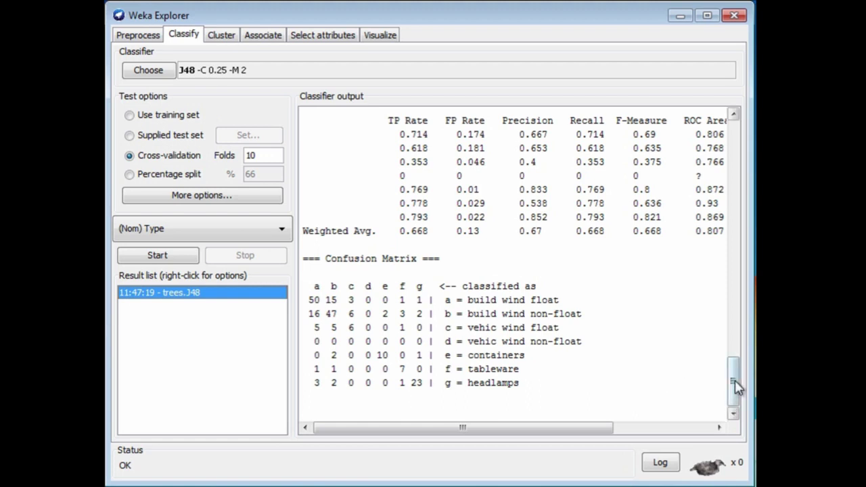
left_click_drag(735, 383, 750, 118)
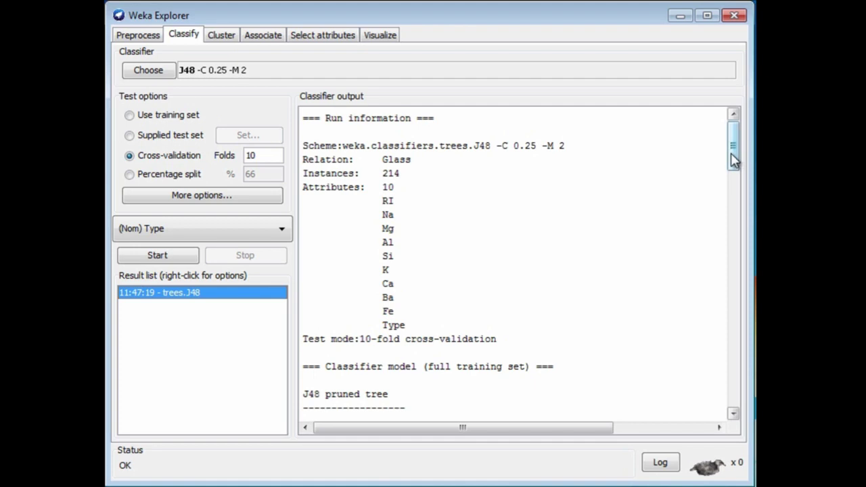
left_click_drag(735, 159, 720, 324)
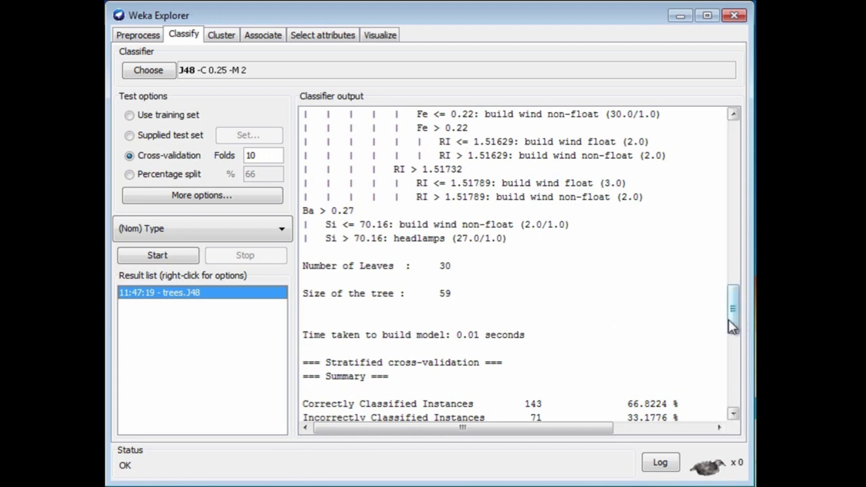
left_click_drag(733, 326, 732, 346)
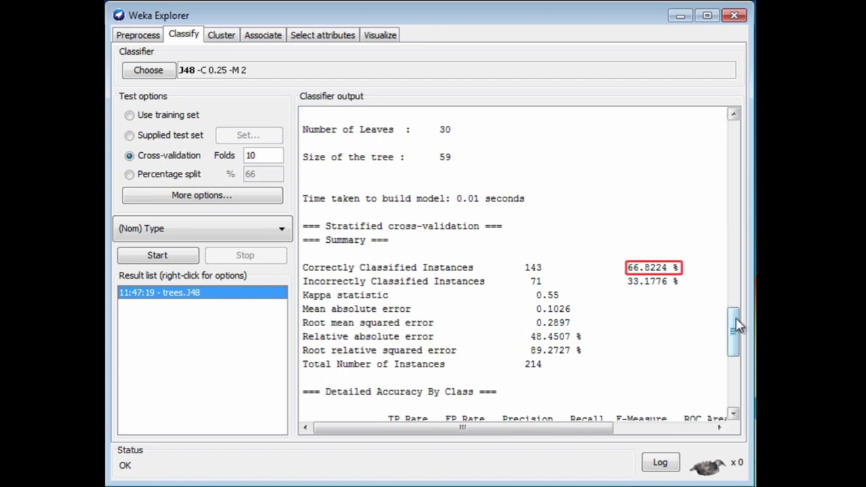
mouse_move(737, 324)
left_mouse_down()
mouse_move(736, 373)
mouse_move(728, 379)
left_mouse_up()
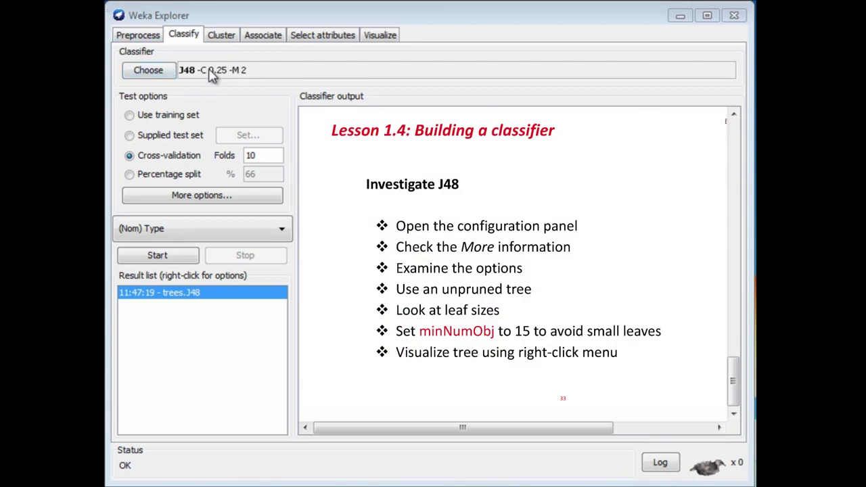
- Set J48's unpruned option to True in its options editor, giving J48 -U -M 2
left_click(148, 72)
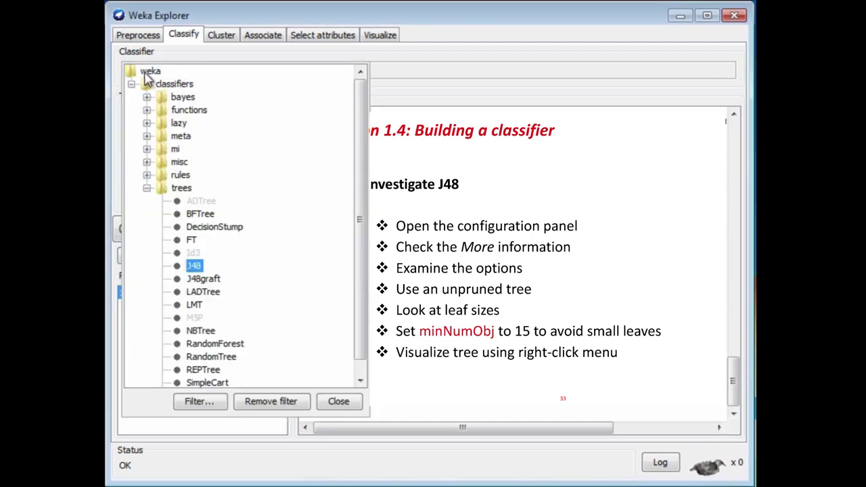
left_click(338, 402)
left_click(220, 71)
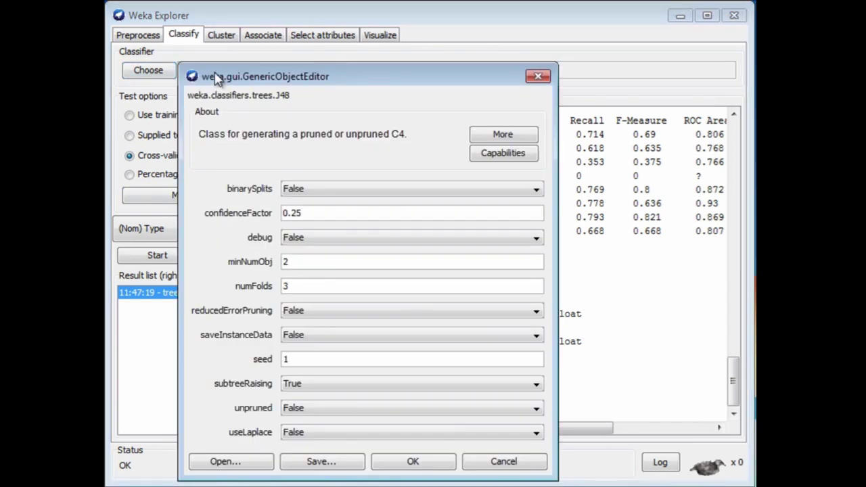
left_click_drag(215, 76, 205, 126)
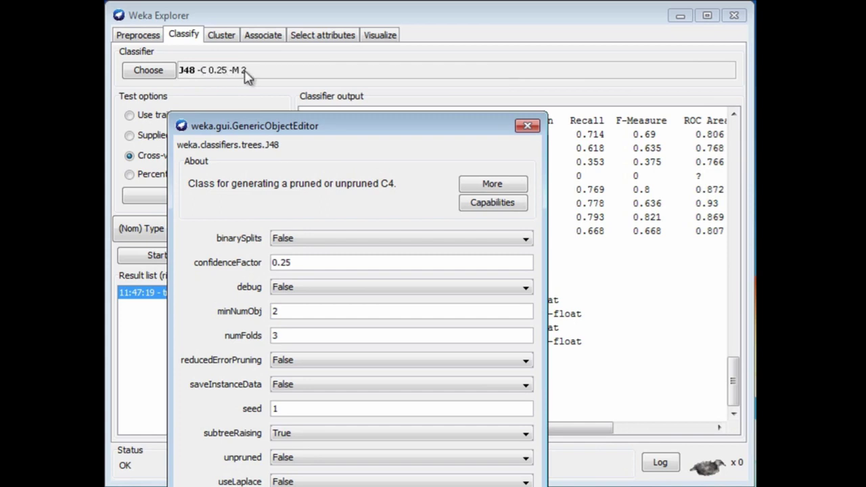
left_click_drag(267, 129, 274, 86)
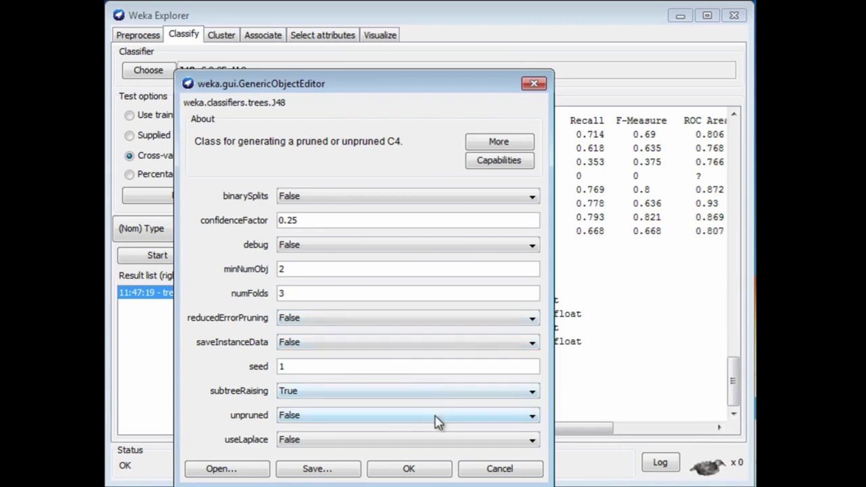
mouse_move(436, 421)
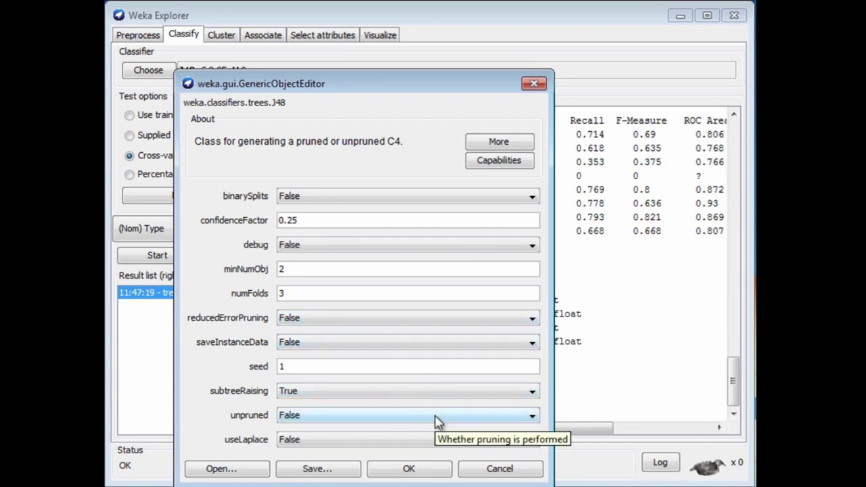
left_click(533, 418)
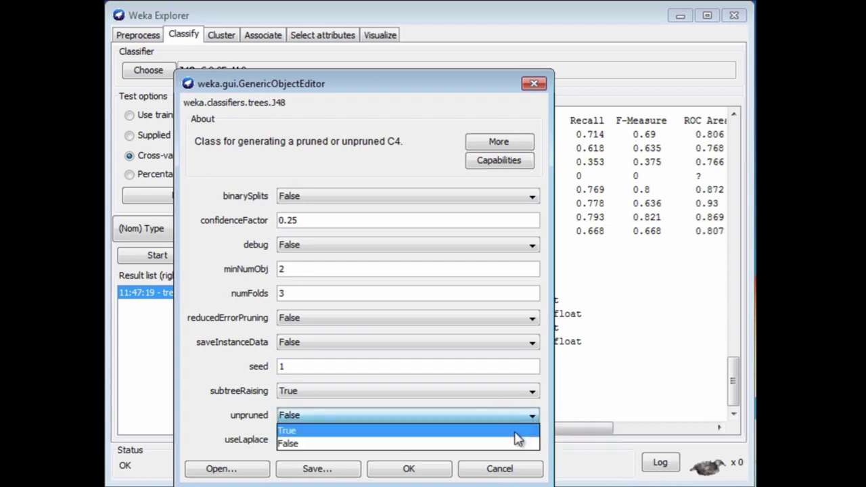
left_click(517, 433)
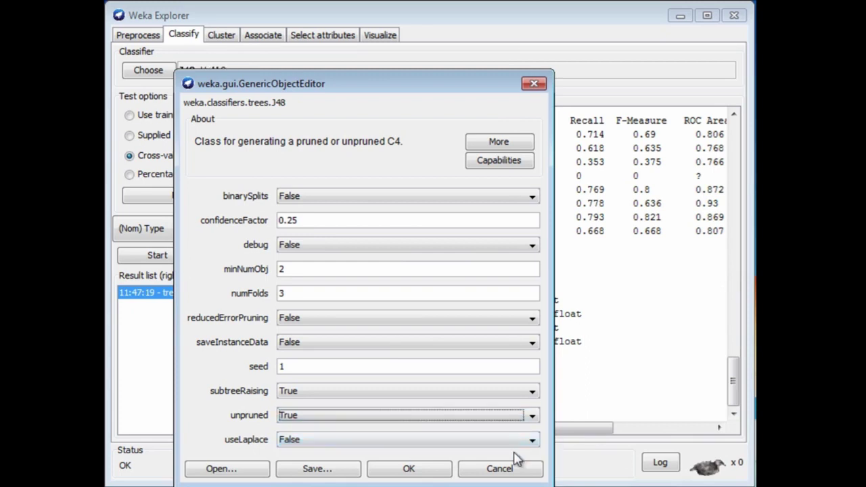
left_click(437, 475)
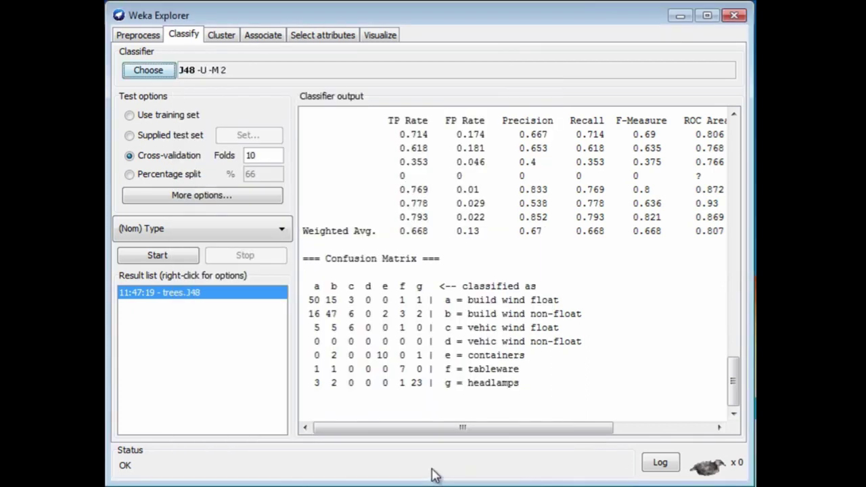
left_click(157, 256)
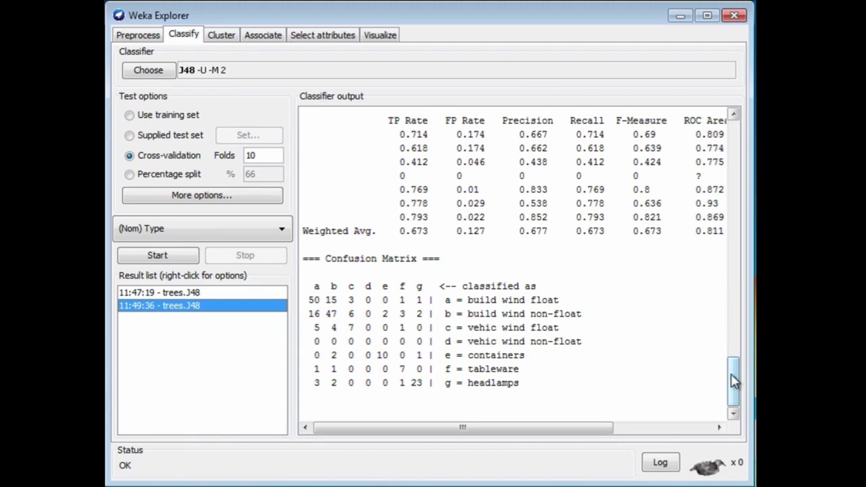
left_click_drag(735, 381, 736, 345)
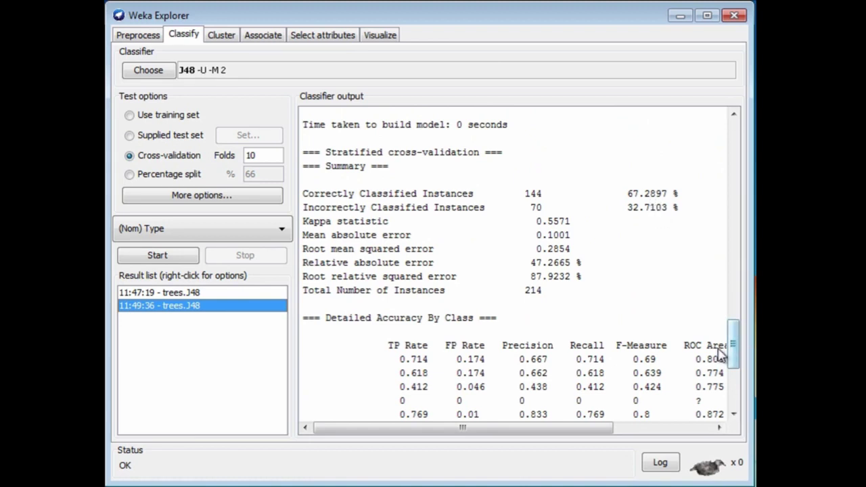
left_click(171, 291)
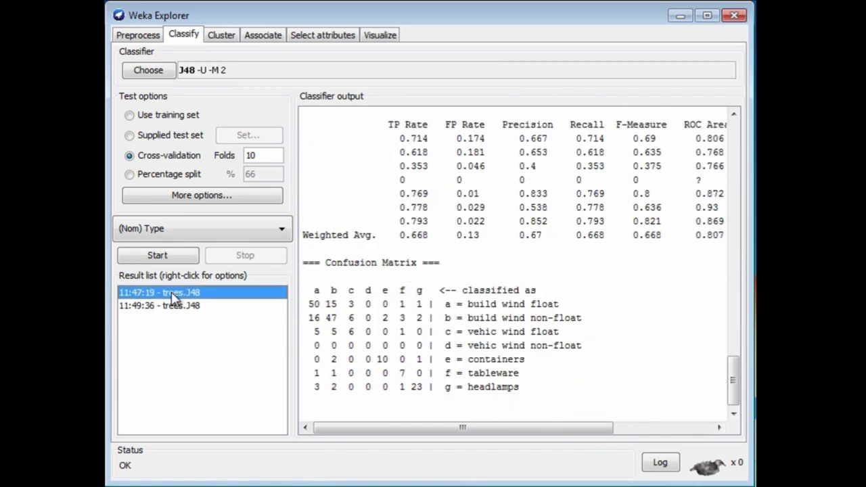
left_click_drag(736, 387, 736, 339)
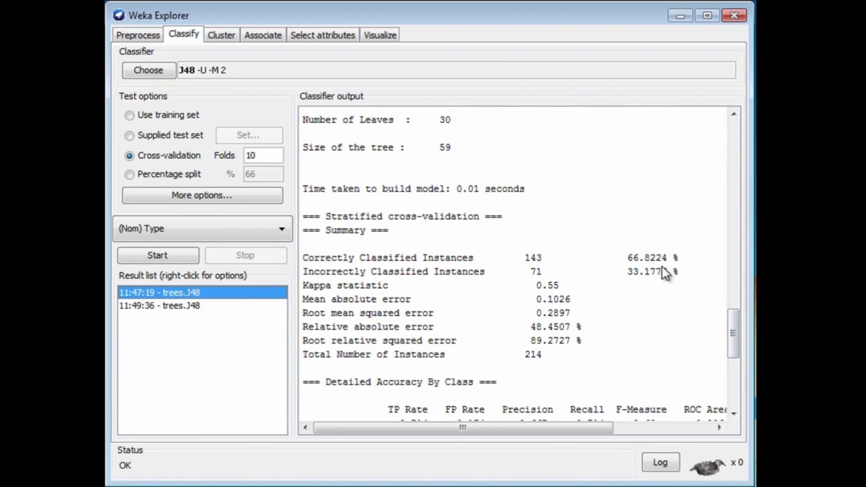
left_click(172, 305)
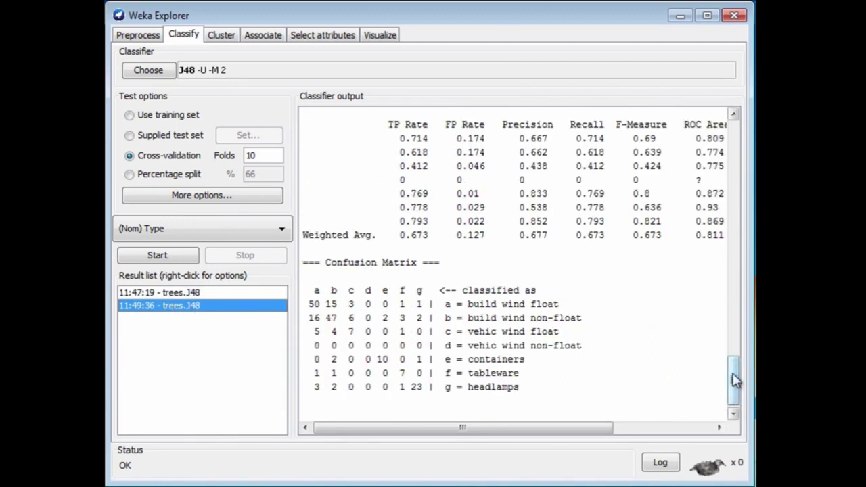
left_click_drag(735, 378, 746, 336)
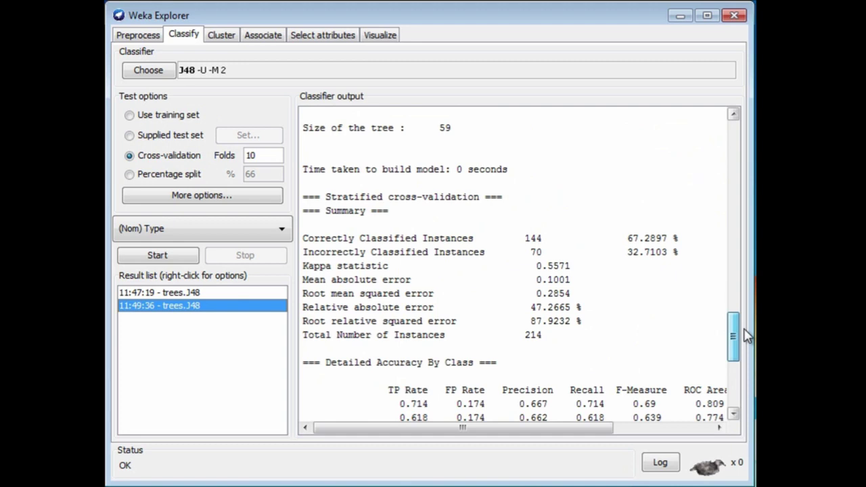
left_click_drag(746, 336, 735, 382)
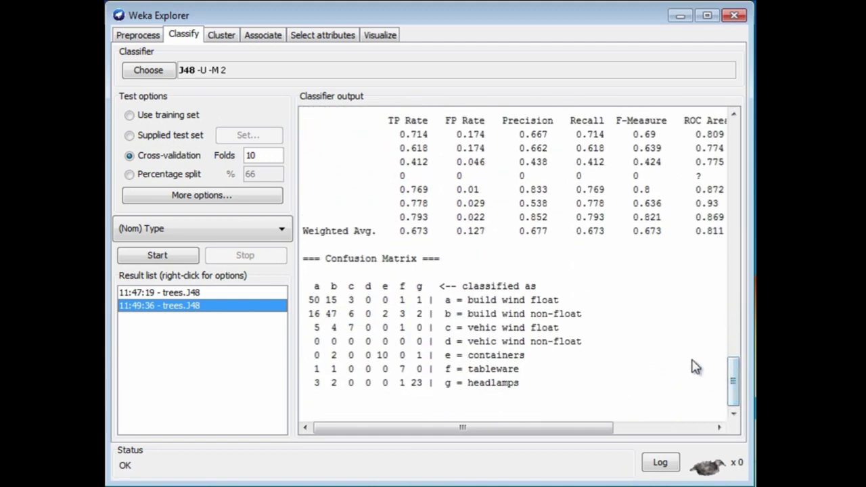
- Change J48's minNumObj from 2 to 15 so it reads J48 -U -M 15
left_click(201, 72)
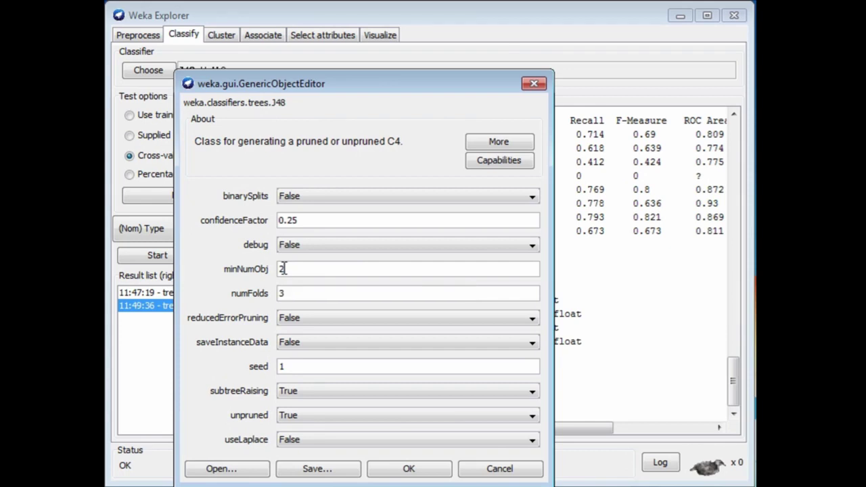
left_click_drag(285, 271, 276, 271)
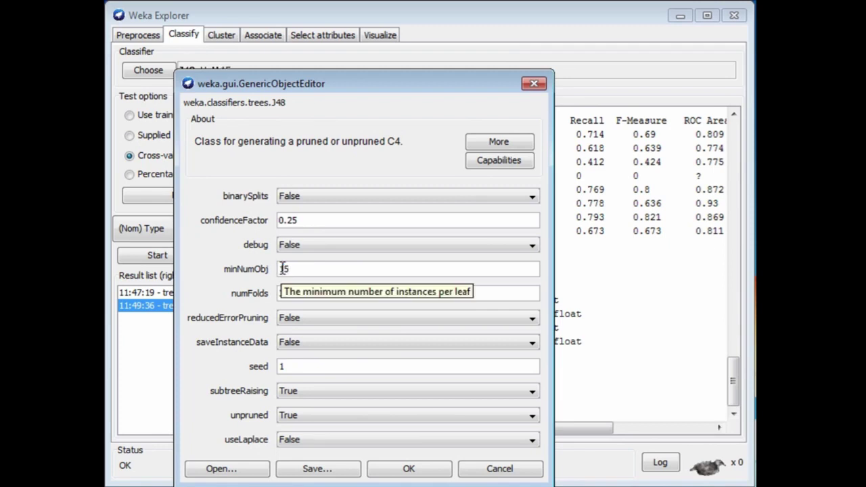
type("15")
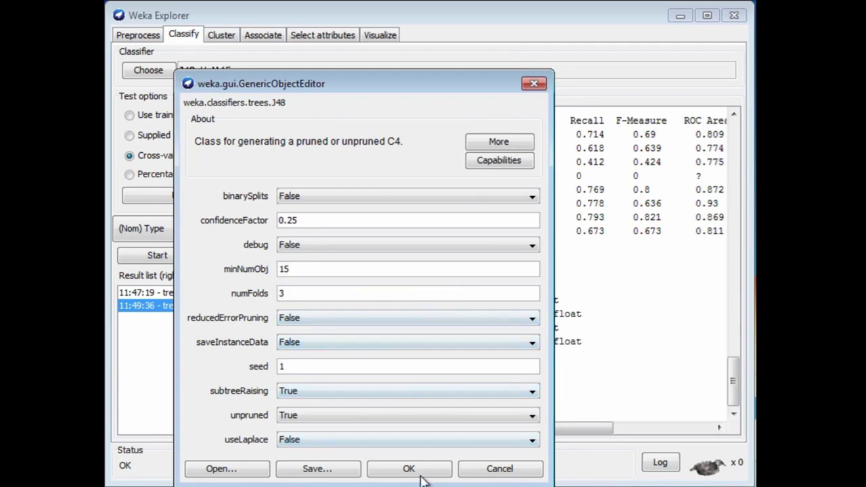
left_click(420, 469)
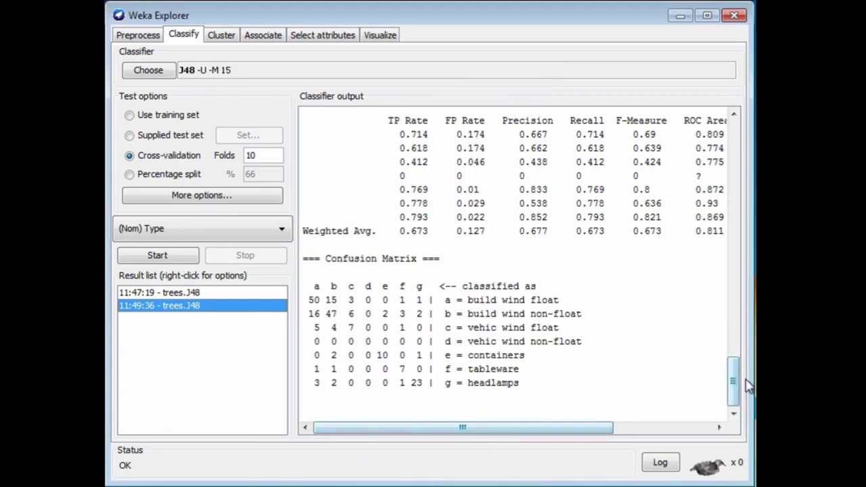
- Rerun J48 -U -M 15 and check the output: 8 leaves, size 15, 61.215% correct
left_click_drag(733, 382, 733, 279)
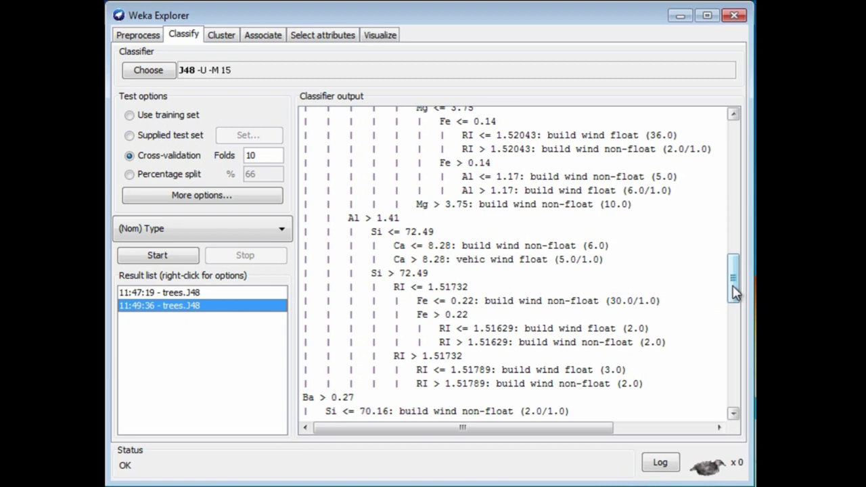
left_click_drag(735, 292, 686, 358)
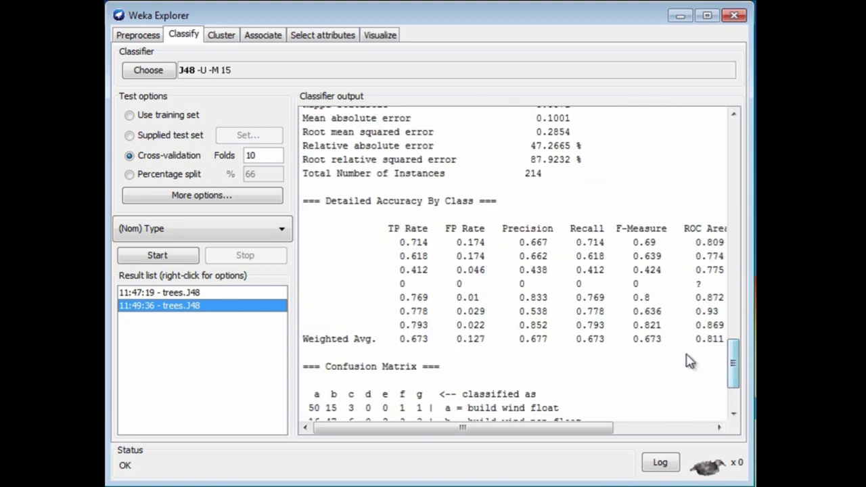
left_click(155, 255)
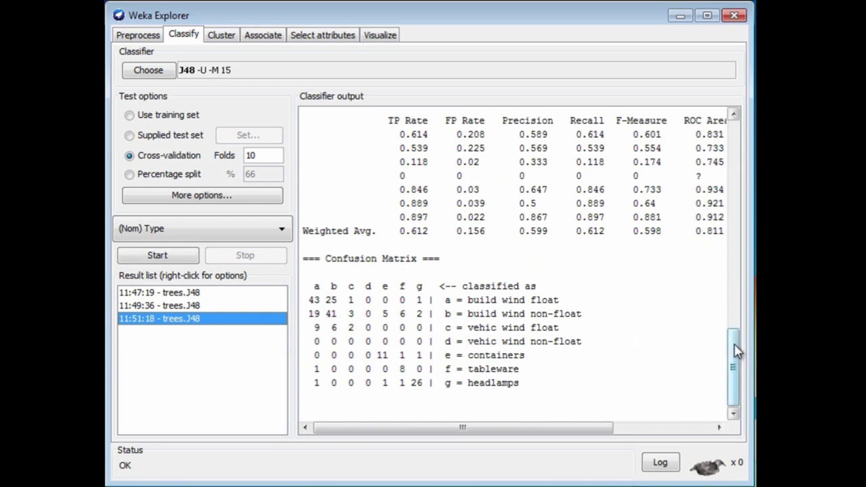
left_click_drag(736, 346, 736, 273)
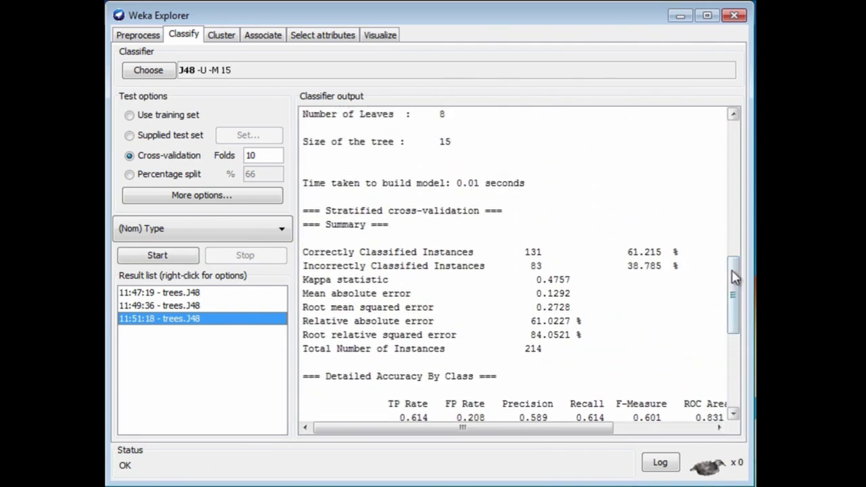
left_click_drag(735, 277, 735, 242)
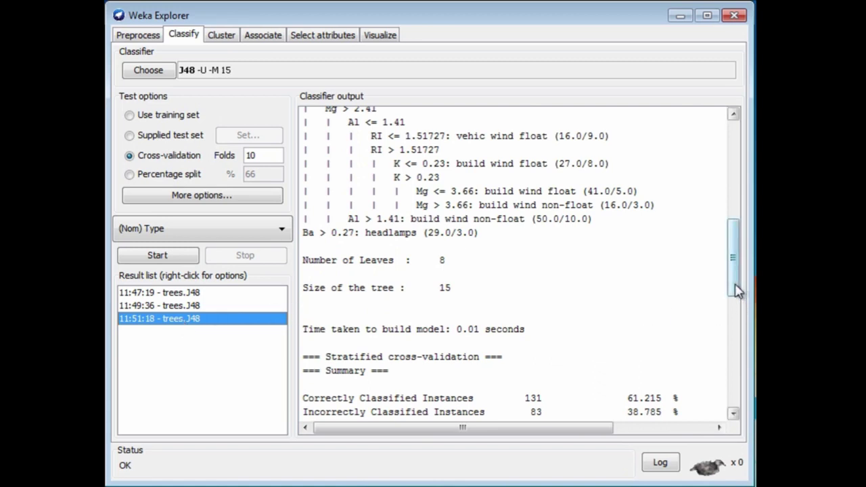
- Compare the 11:47:19, 11:49:36 and 11:51:18 results, then bring up the 11:51:18 result's options menu
left_click(191, 295)
left_click(186, 305)
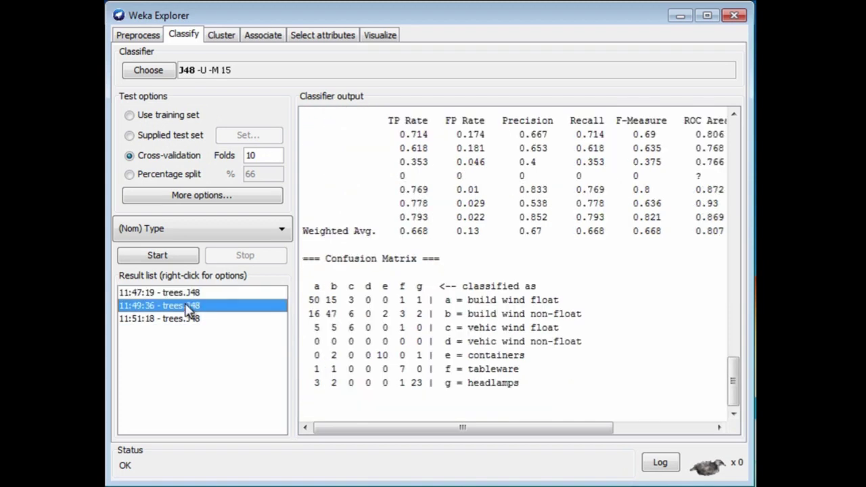
left_click(184, 319)
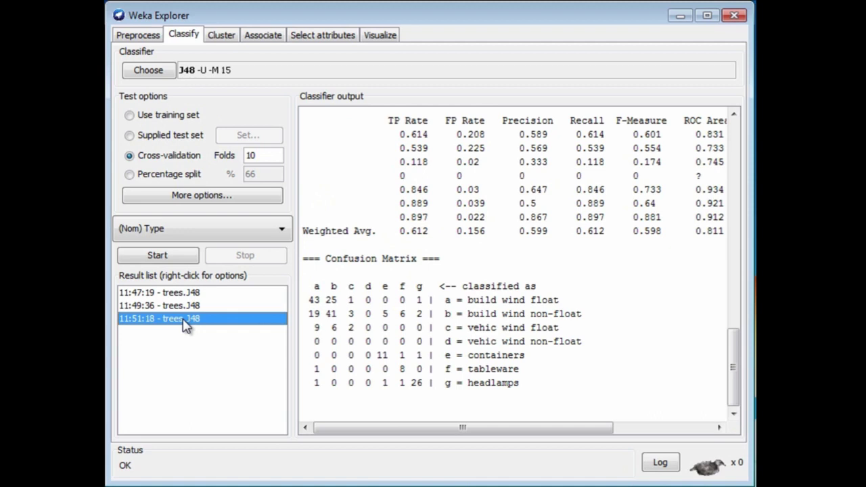
right_click(183, 321)
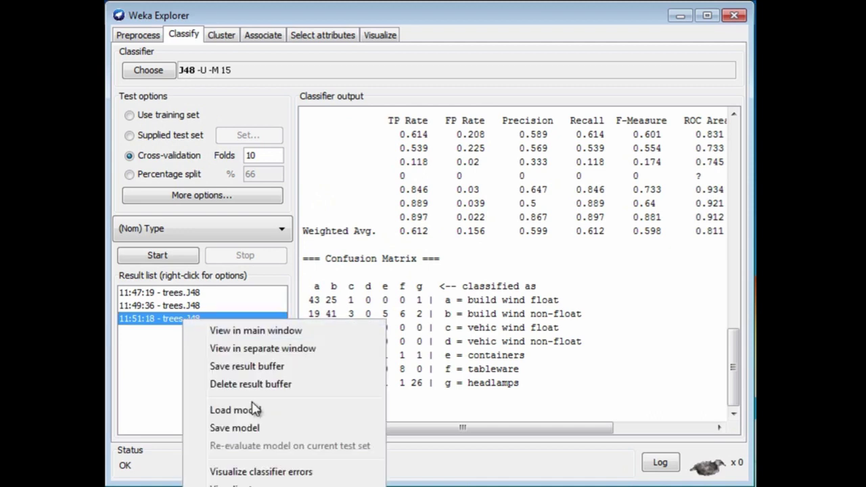
left_click(230, 485)
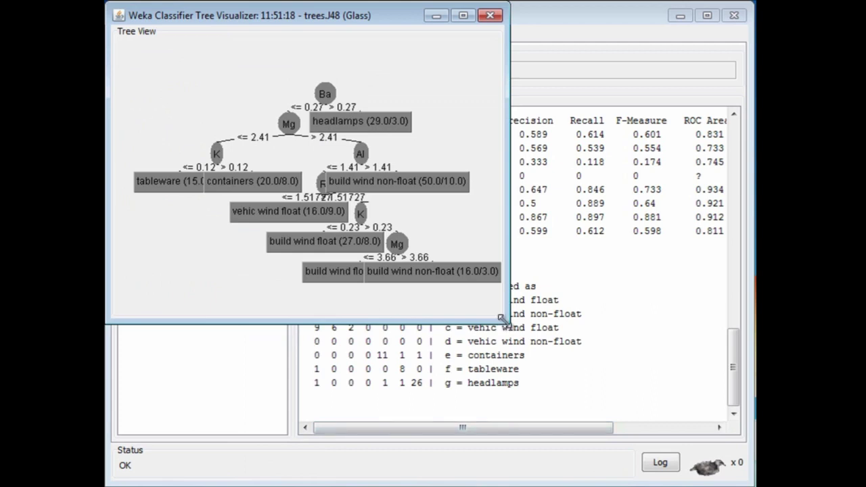
left_click_drag(504, 324, 732, 476)
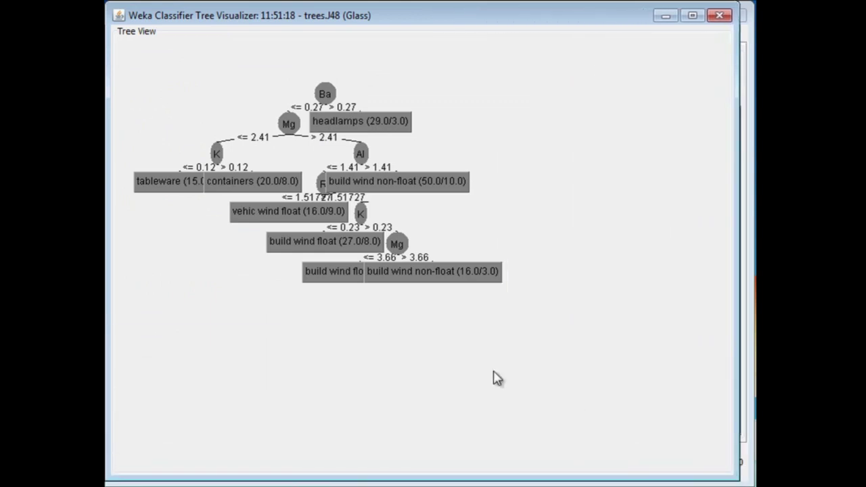
right_click(487, 351)
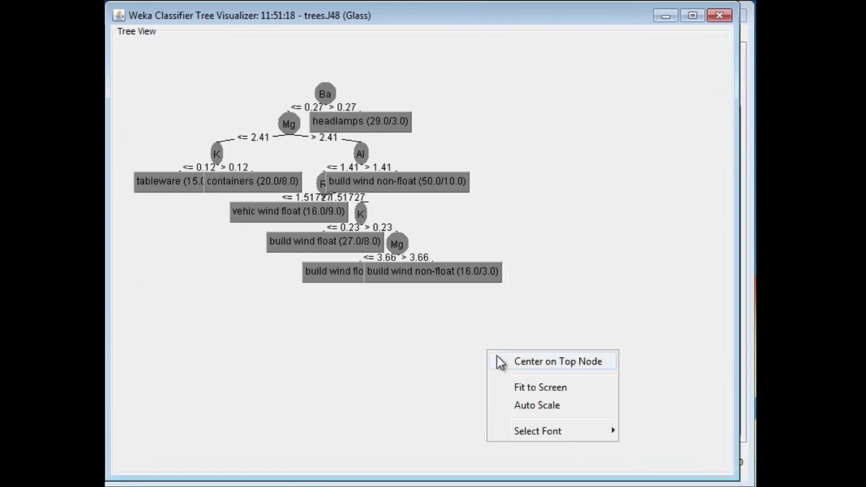
left_click(527, 388)
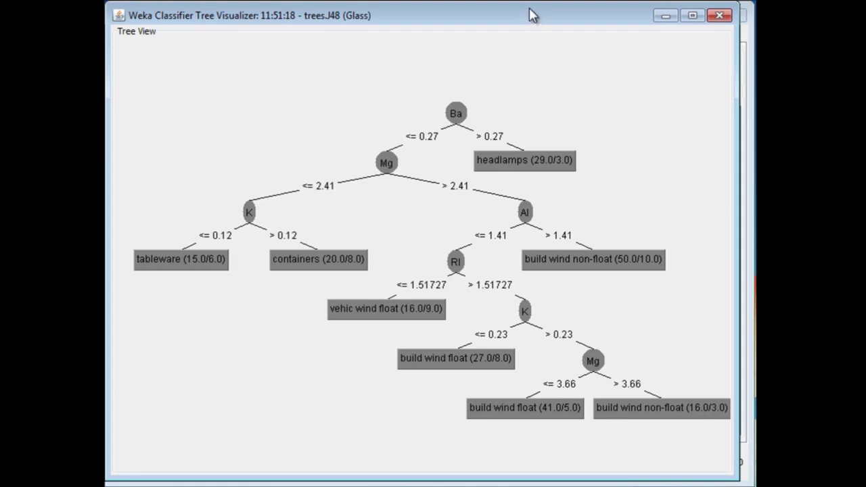
left_click_drag(532, 13, 528, 39)
left_click(717, 44)
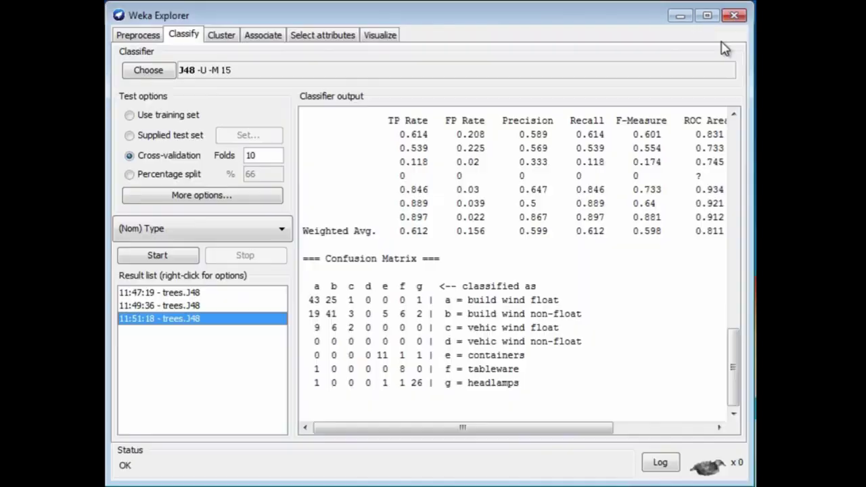
left_click_drag(734, 350, 736, 194)
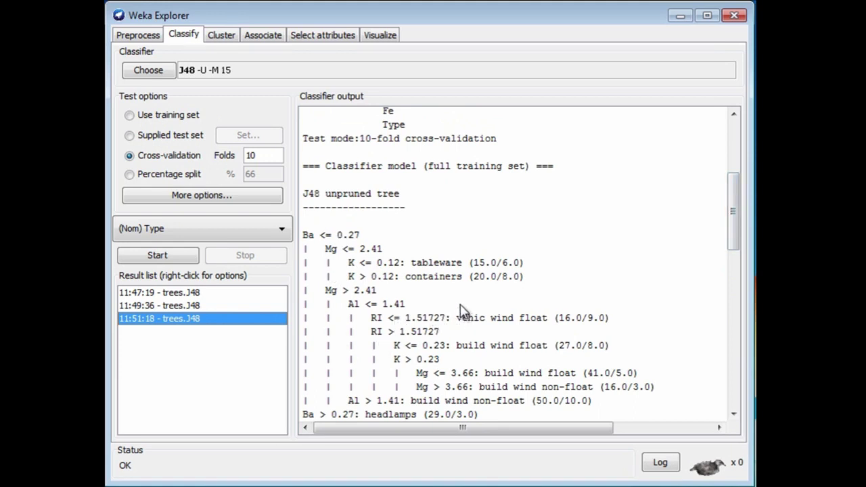
- Open J48's settings and its Information page on the C4.5 tree, placed over the editor
left_click(216, 75)
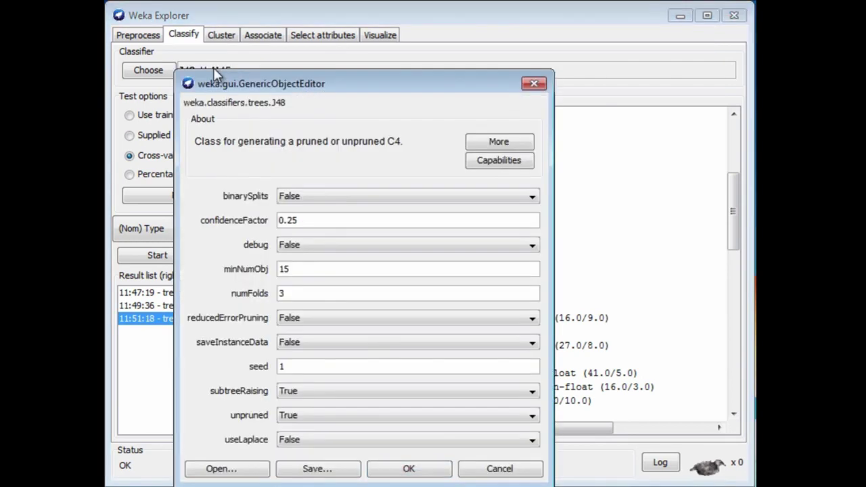
left_click(503, 144)
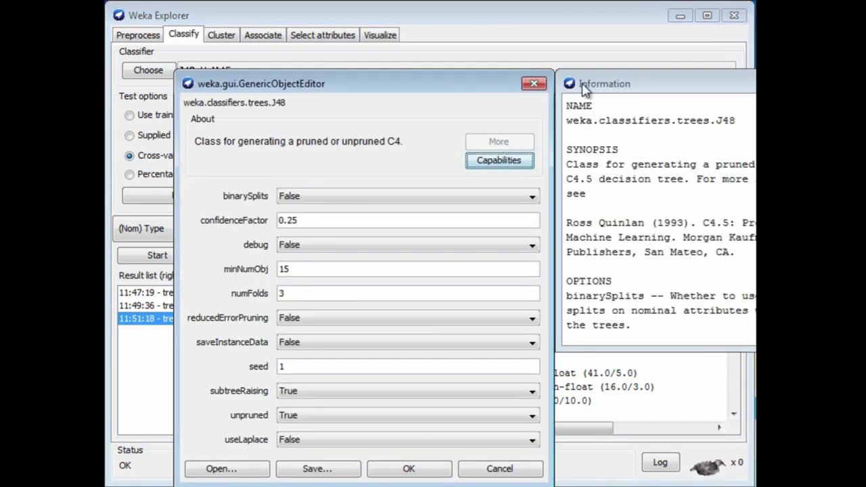
left_click_drag(653, 86, 419, 91)
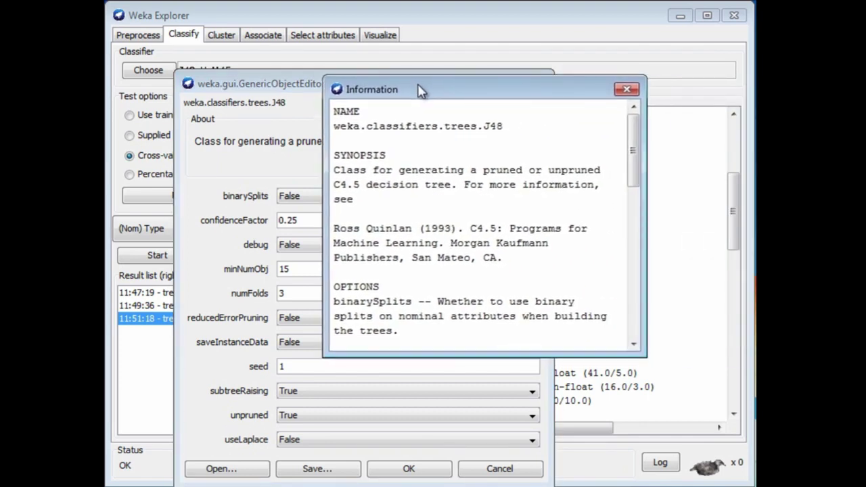